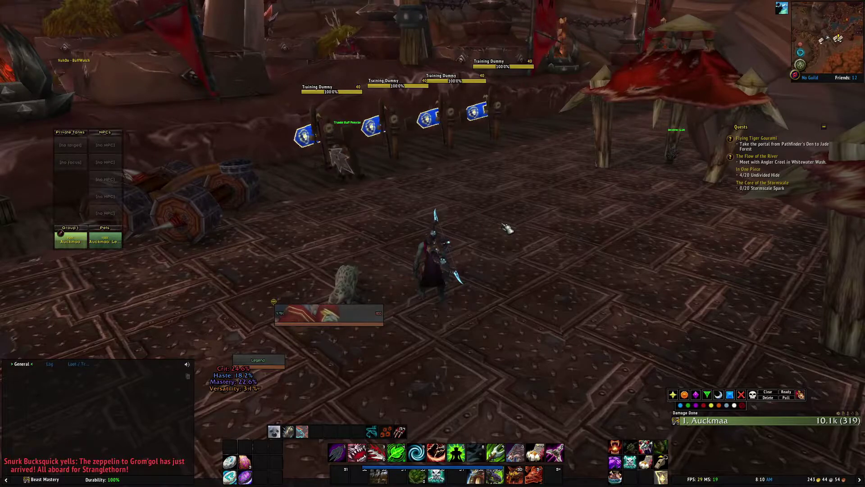
- Open the WeakAuras options with the /wa chat command
{"action": "key", "text": "alt+Tab"}
{"action": "key", "text": "alt+Tab"}
{"action": "key", "text": "alt+Tab"}
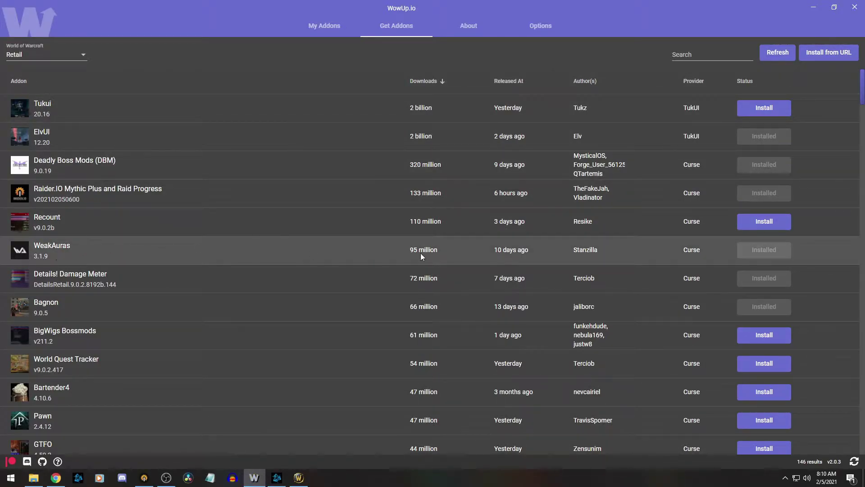
{"action": "key", "text": "alt+Tab"}
{"action": "key", "text": "alt+Tab"}
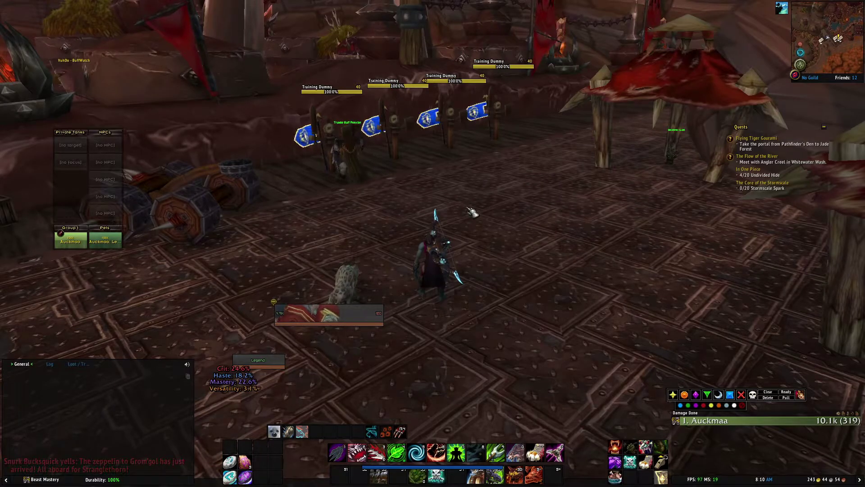
{"action": "key", "text": "Return"}
{"action": "type", "text": "/wa"}
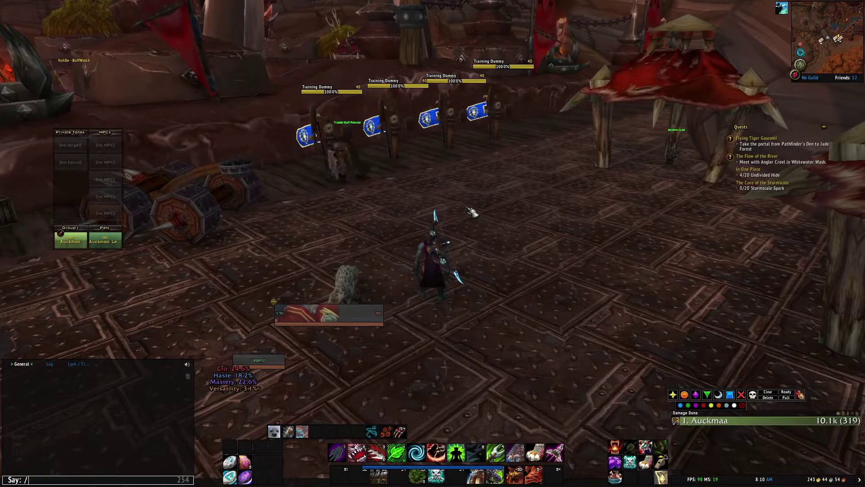
{"action": "key", "text": "Return"}
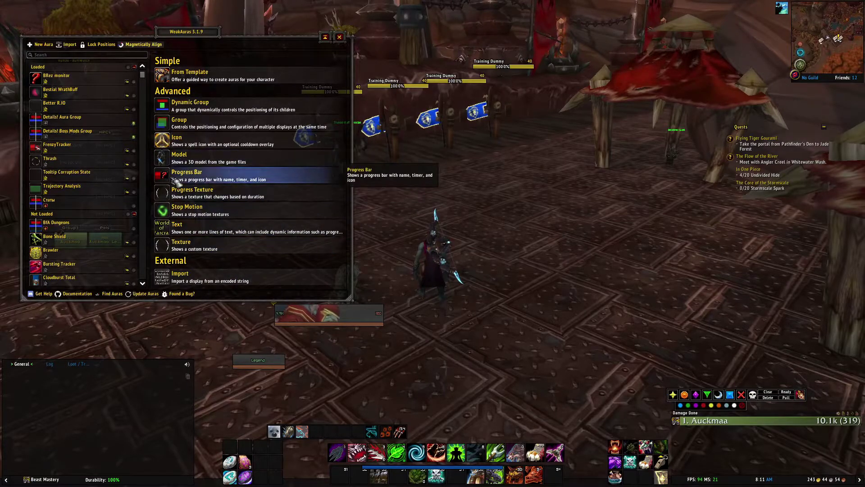
- Open the WeakAuras import box and bring up the Wago.io page in the browser
{"action": "left_click", "coordinate": [68, 45]}
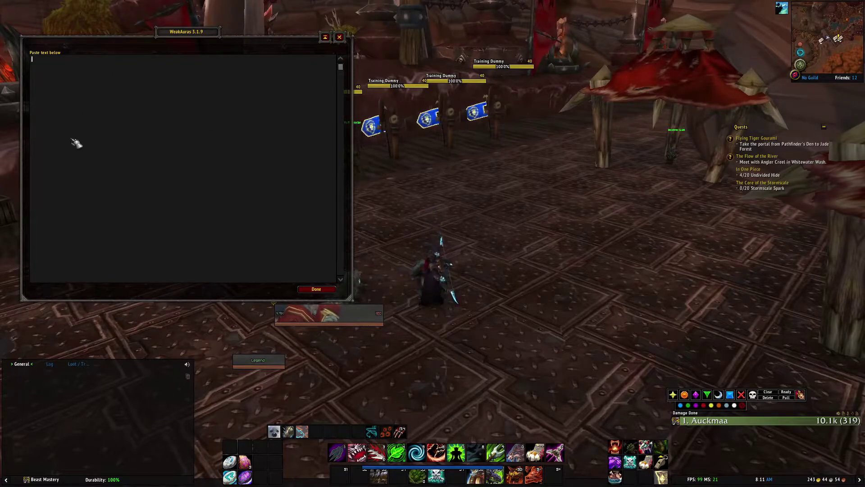
{"action": "key", "text": "alt+Tab"}
{"action": "key", "text": "alt+Tab"}
{"action": "key", "text": "alt+Tab"}
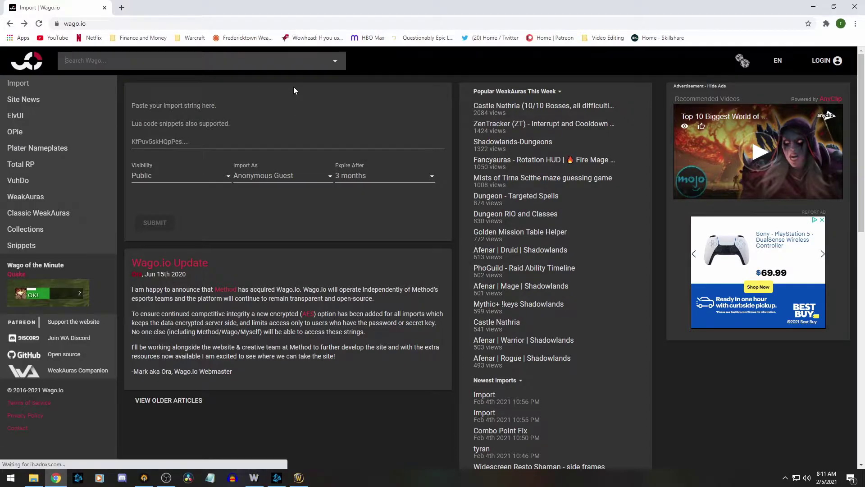
- Search Wago.io for 'beast cleave' and copy the UI - Hunter - BM - Beast Cleave Icon import string
{"action": "type", "text": "as"}
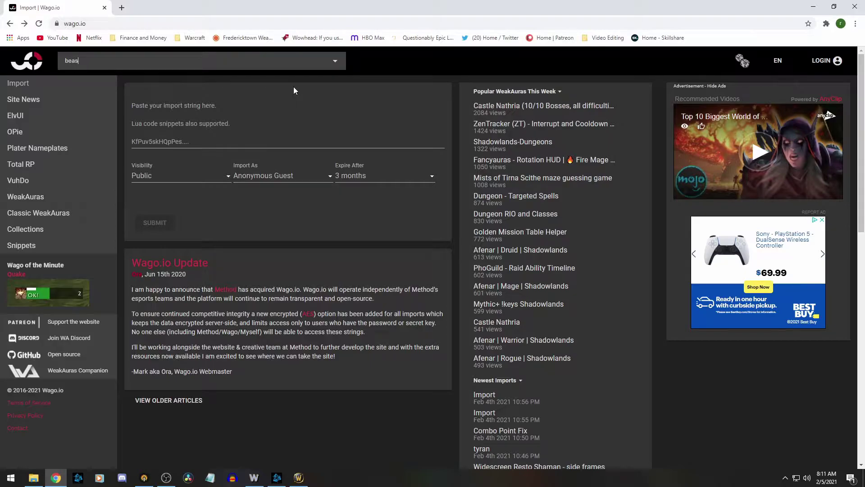
{"action": "type", "text": "t cleave"}
{"action": "key", "text": "Return"}
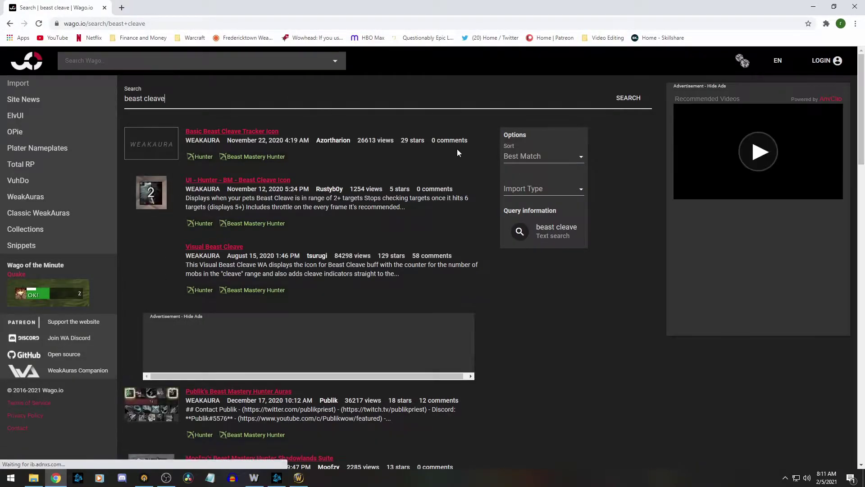
{"action": "scroll", "coordinate": [427, 138], "scroll_direction": "down", "scroll_amount": 3}
{"action": "scroll", "coordinate": [435, 156], "scroll_direction": "down", "scroll_amount": 5}
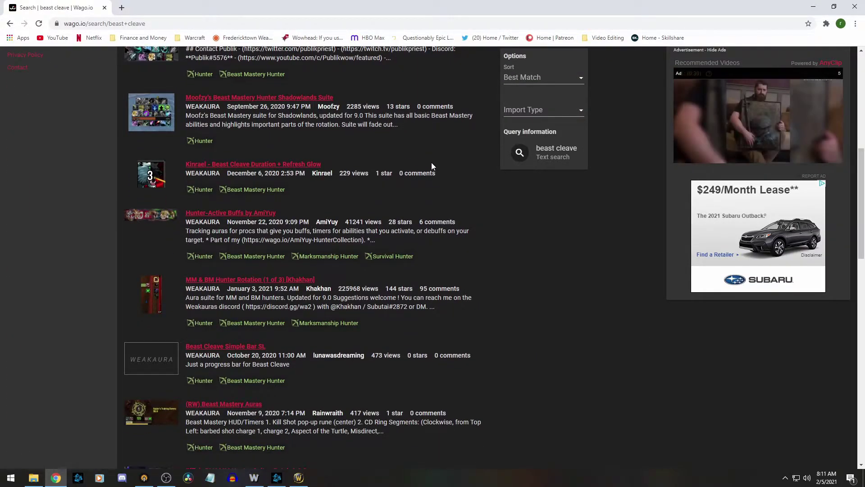
{"action": "scroll", "coordinate": [431, 162], "scroll_direction": "up", "scroll_amount": 8}
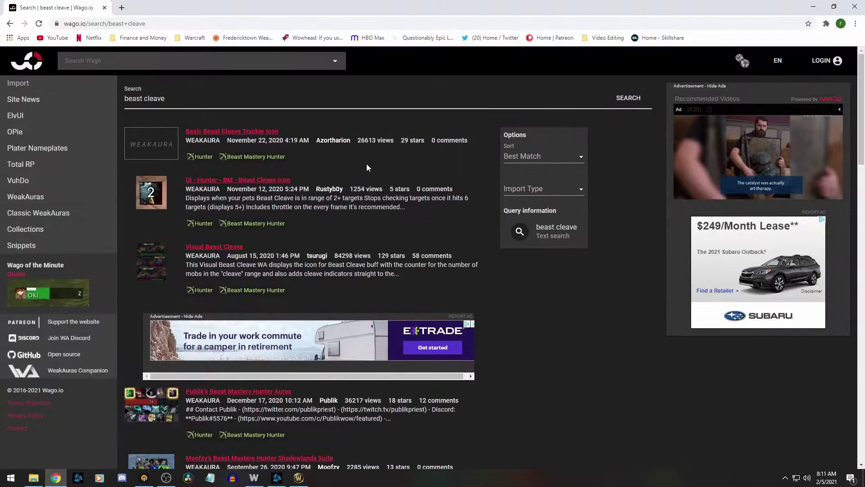
{"action": "left_click", "coordinate": [254, 180]}
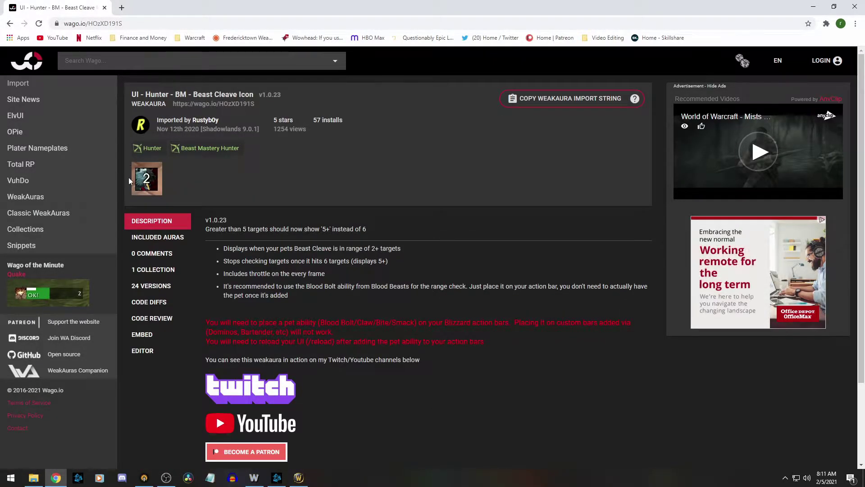
{"action": "left_click", "coordinate": [605, 103]}
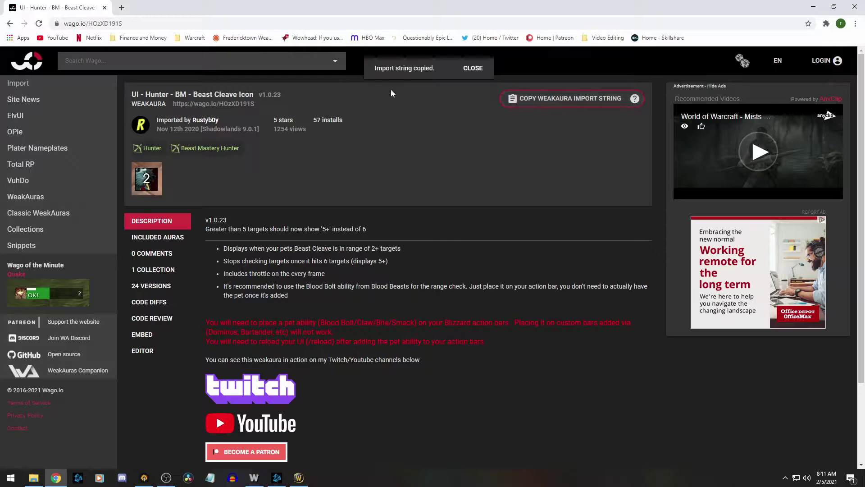
{"action": "key", "text": "alt+Tab"}
- Paste the 5580-character Beast Cleave Icon string into WeakAuras and import version 1.0.23
{"action": "left_click", "coordinate": [434, 119]}
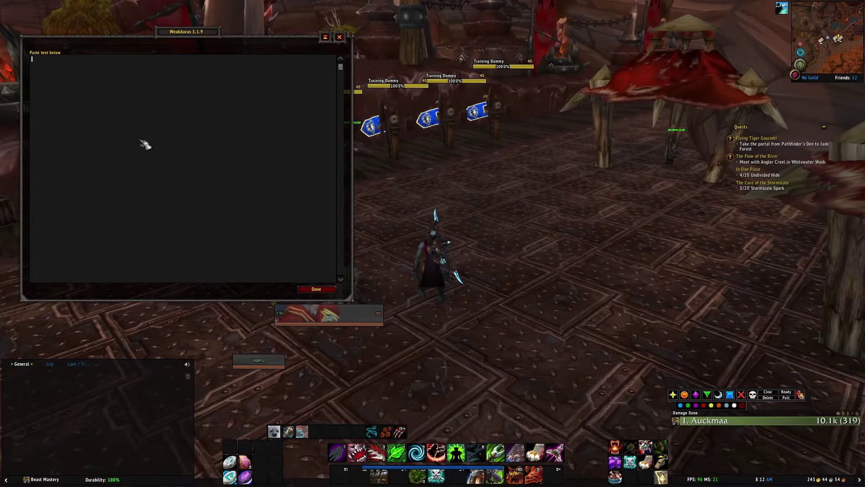
{"action": "key", "text": "ctrl+v"}
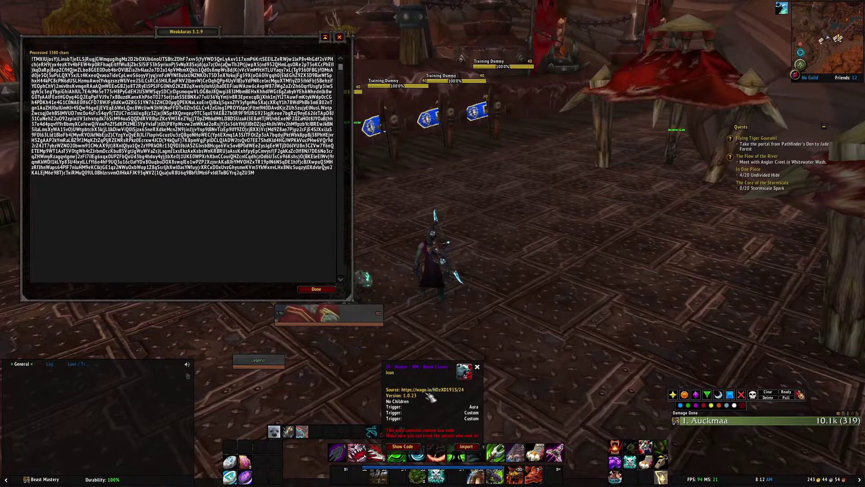
{"action": "left_click", "coordinate": [467, 446]}
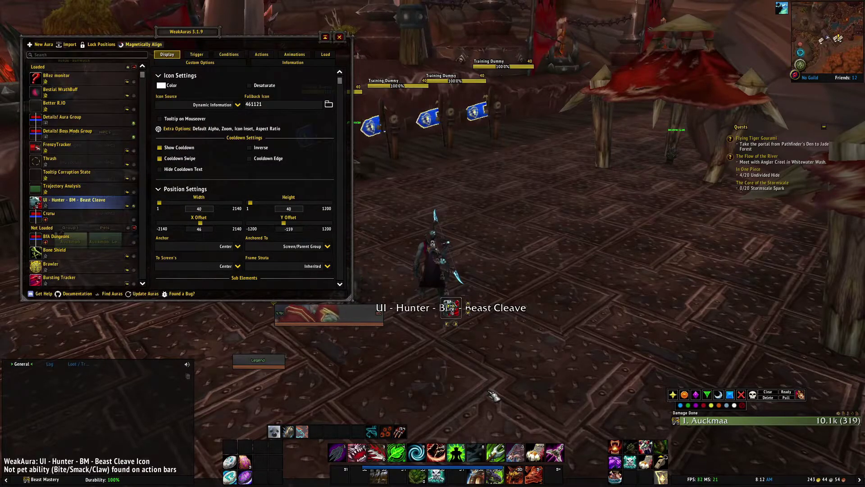
- Move the Beast Cleave icon up and right to offsets 202.67, 102.67 at 113.33 × 125.33
{"action": "left_click_drag", "start_coordinate": [457, 313], "coordinate": [515, 201]}
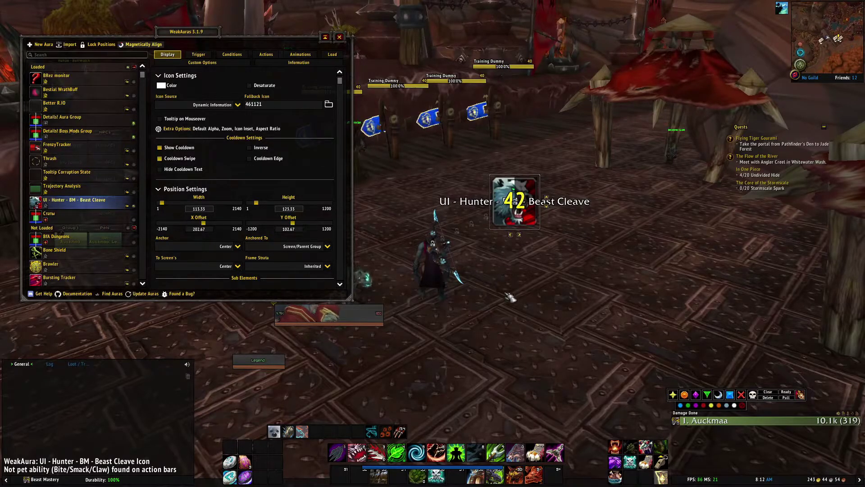
- Delete the imported Beast Cleave Icon aura from the WeakAuras list
{"action": "right_click", "coordinate": [84, 201]}
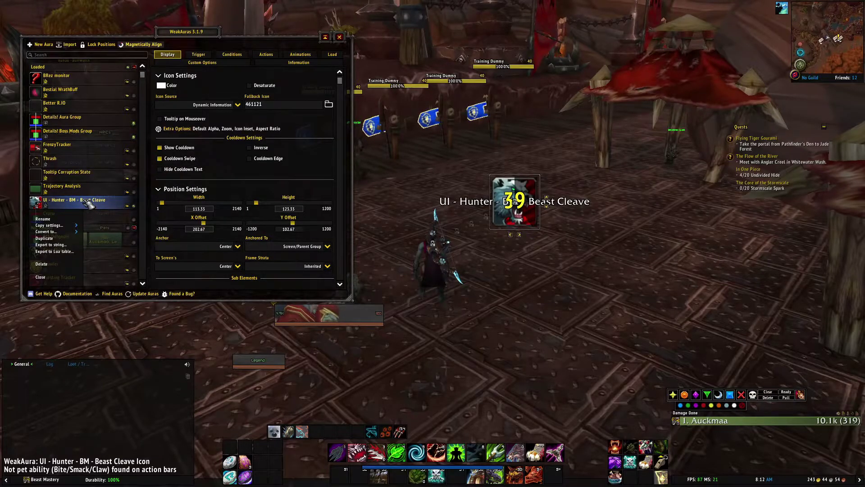
{"action": "left_click", "coordinate": [54, 267]}
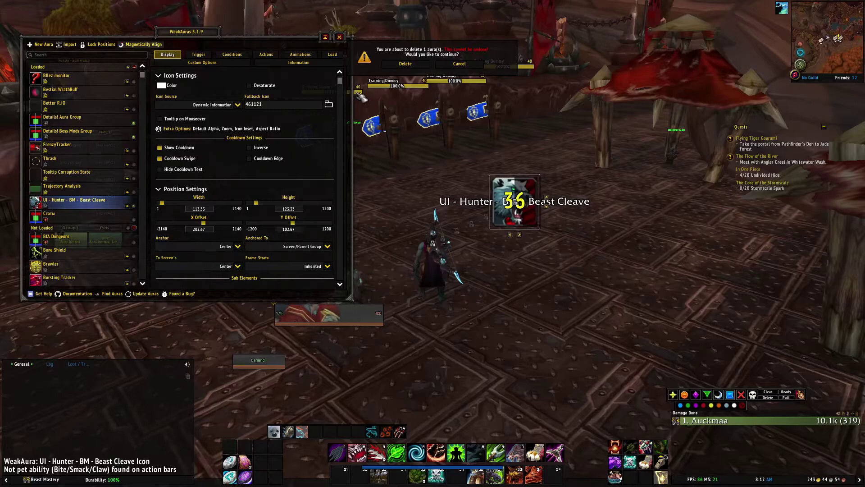
{"action": "left_click", "coordinate": [405, 66]}
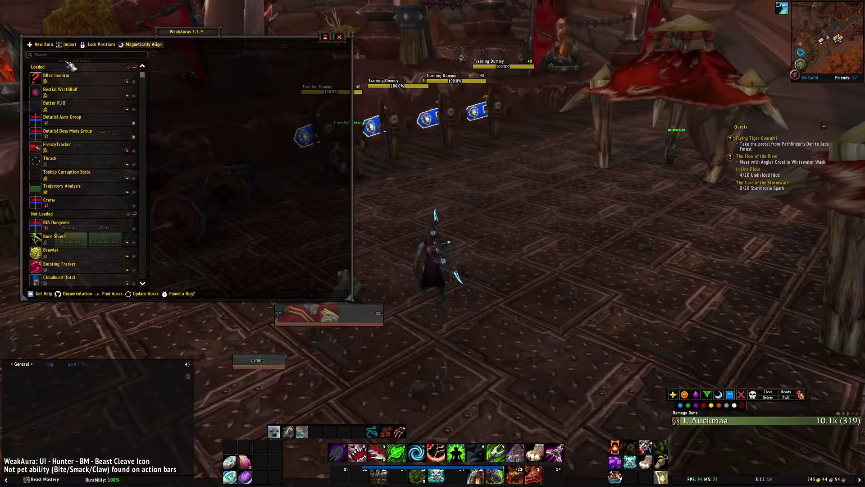
{"action": "left_click", "coordinate": [44, 45]}
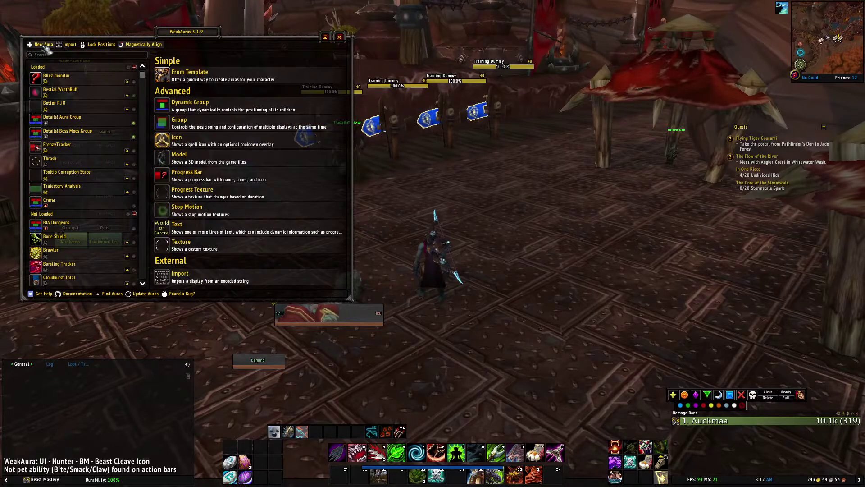
- Create a Default Progress Texture aura from template tracking the hunter Beast Cleave buff
{"action": "left_click", "coordinate": [227, 79]}
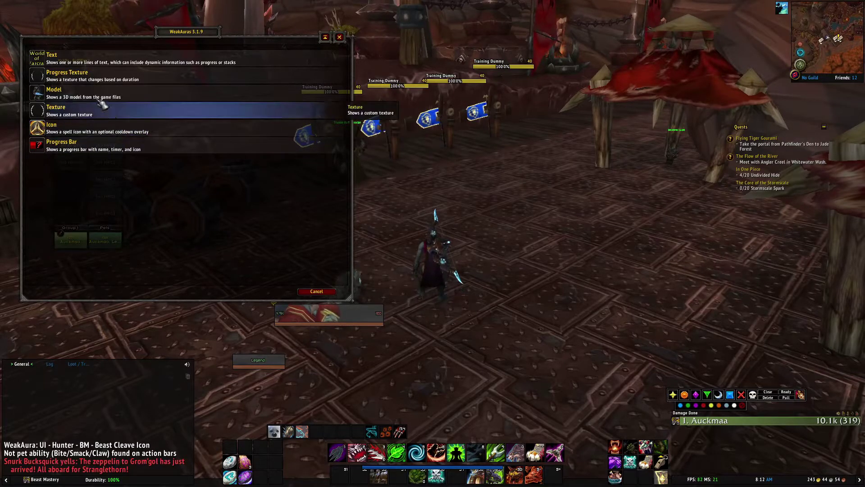
{"action": "left_click", "coordinate": [82, 79]}
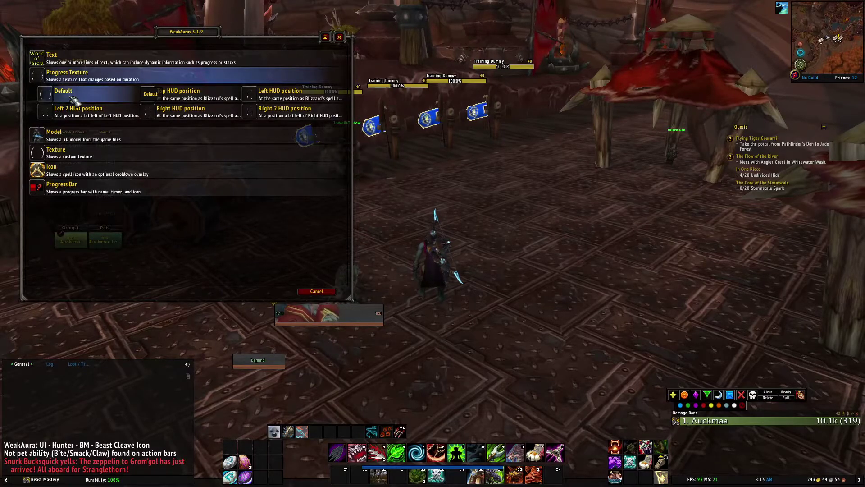
{"action": "left_click", "coordinate": [74, 100]}
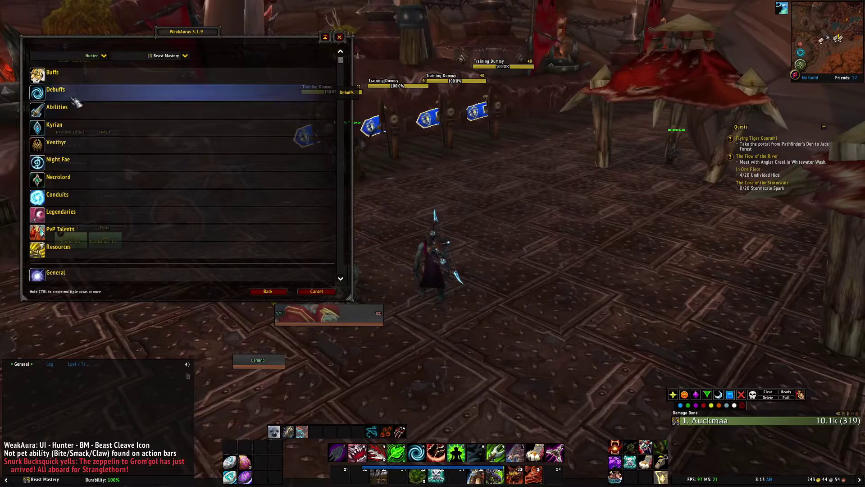
{"action": "left_click", "coordinate": [92, 83]}
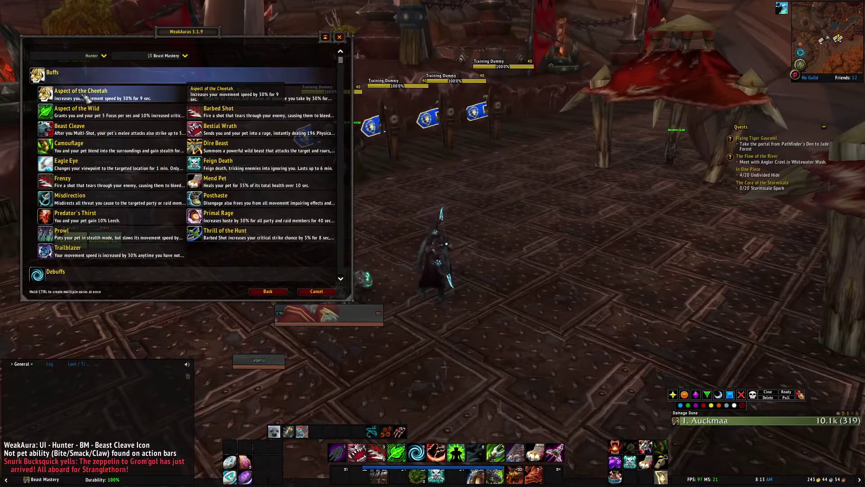
{"action": "left_click", "coordinate": [86, 131]}
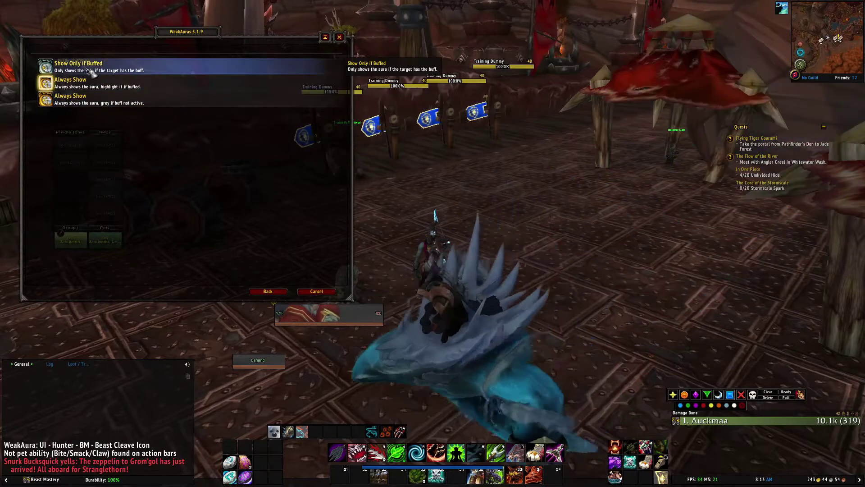
{"action": "left_click", "coordinate": [120, 103]}
- Move the Beast Cleave texture up-right and set its image to the Runes group's Octagonal Skulls
{"action": "left_click_drag", "start_coordinate": [424, 233], "coordinate": [500, 176]}
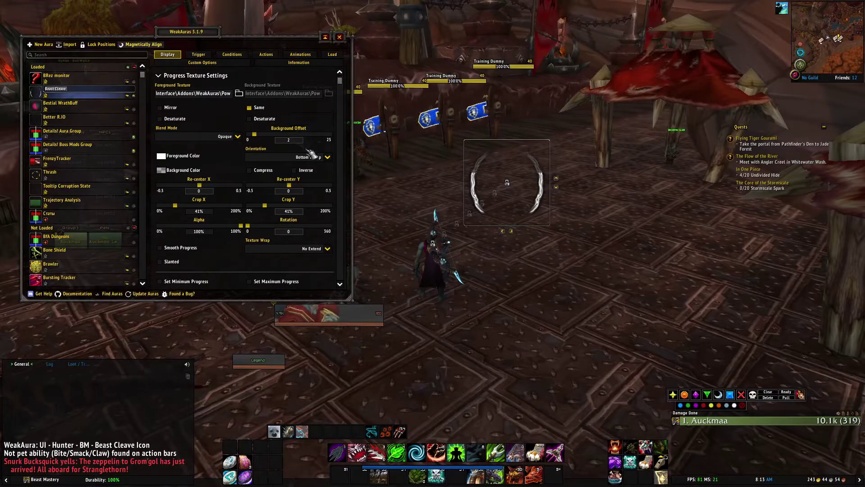
{"action": "left_click", "coordinate": [239, 93]}
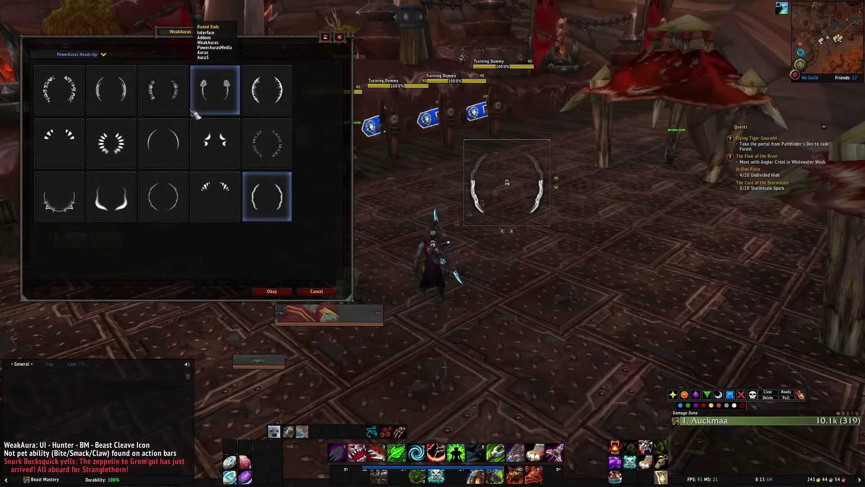
{"action": "left_click", "coordinate": [103, 54]}
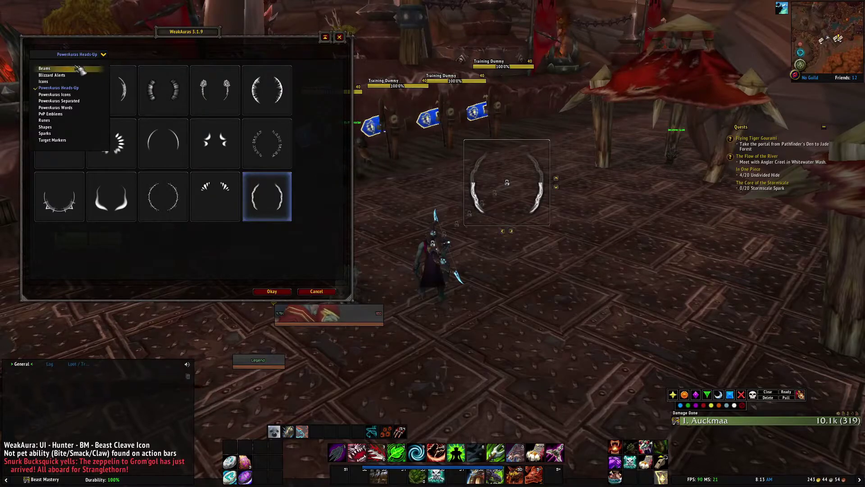
{"action": "left_click", "coordinate": [79, 71]}
{"action": "left_click", "coordinate": [104, 55]}
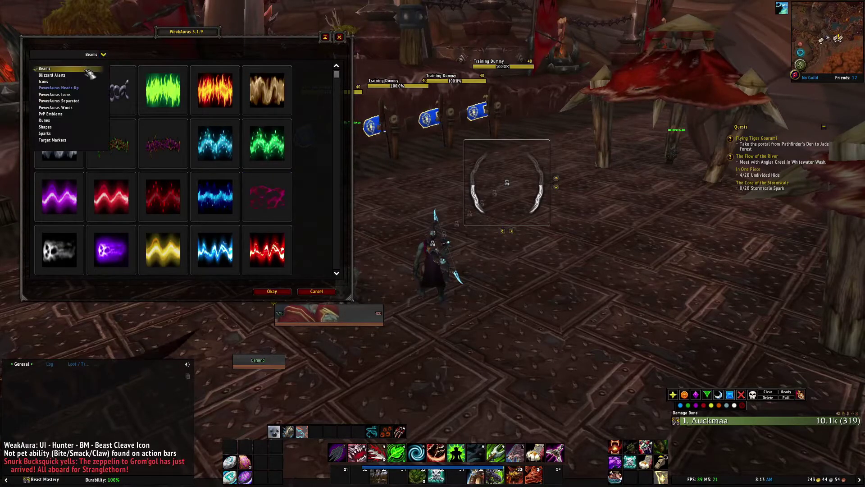
{"action": "left_click", "coordinate": [105, 68]}
{"action": "left_click", "coordinate": [104, 55]}
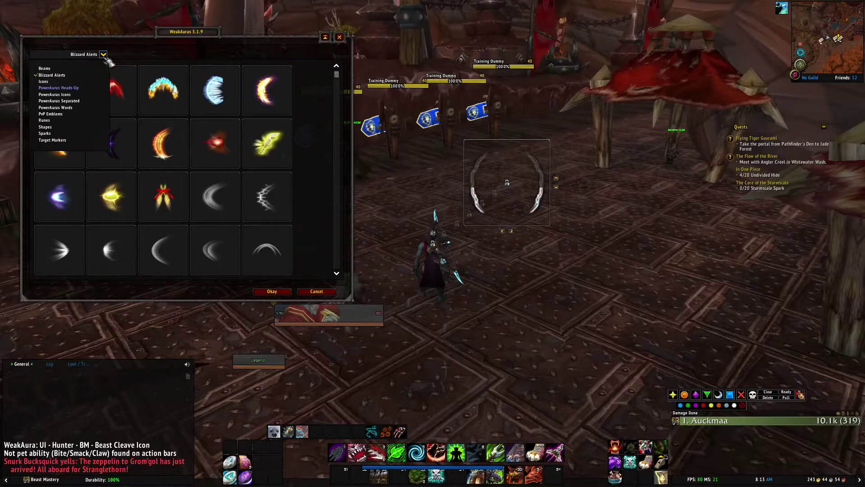
{"action": "left_click", "coordinate": [63, 117]}
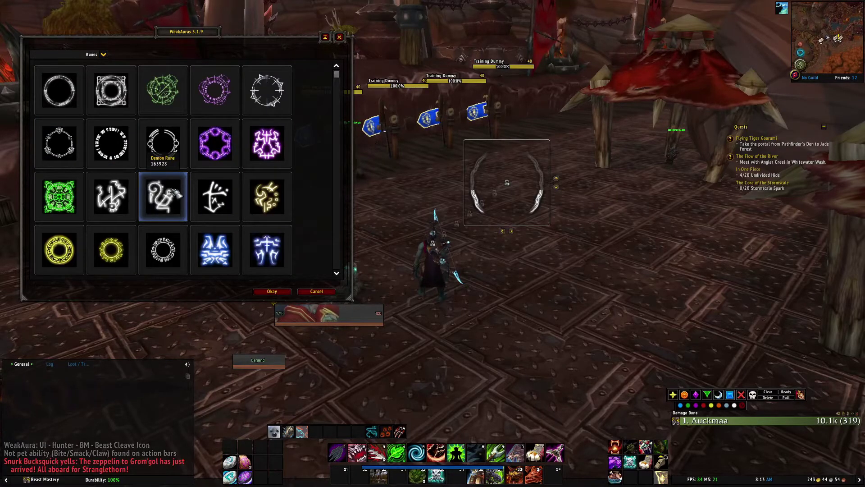
{"action": "scroll", "coordinate": [230, 181], "scroll_direction": "down", "scroll_amount": 2}
{"action": "scroll", "coordinate": [227, 190], "scroll_direction": "down", "scroll_amount": 3}
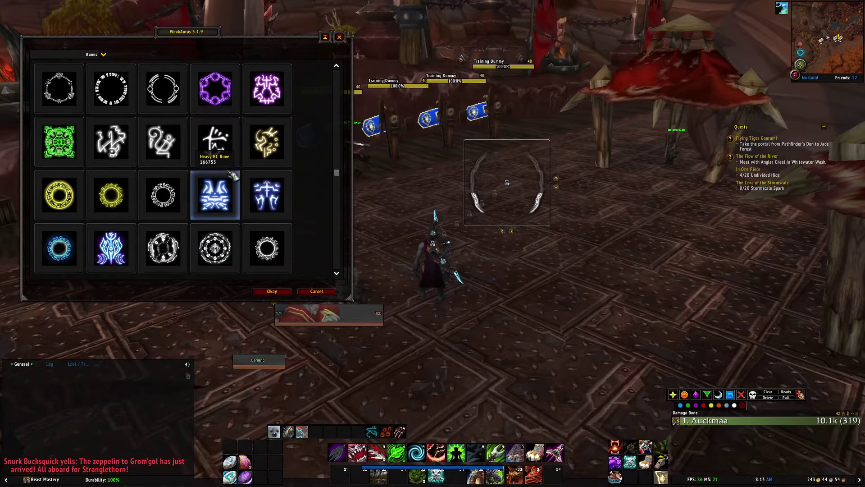
{"action": "left_click", "coordinate": [224, 218]}
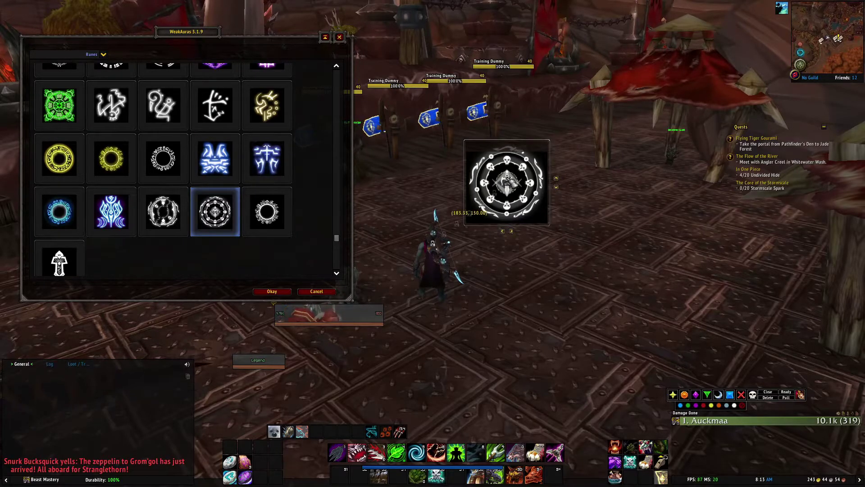
{"action": "left_click_drag", "start_coordinate": [507, 183], "coordinate": [515, 176]}
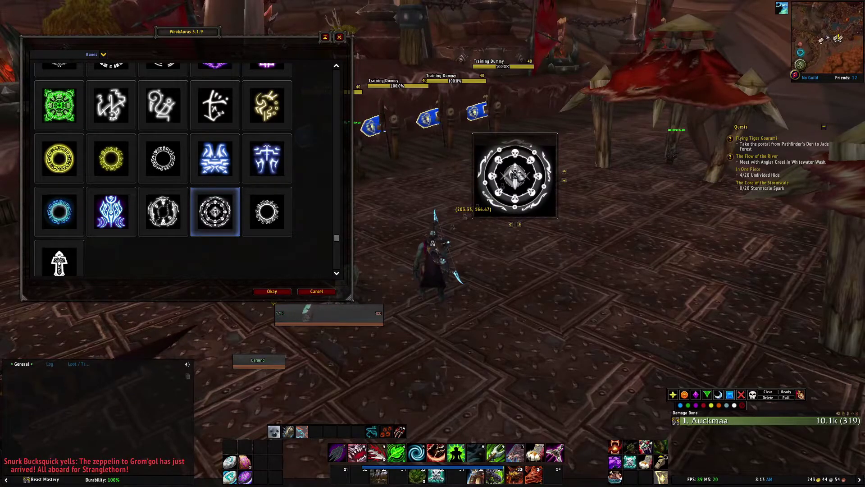
{"action": "left_click", "coordinate": [273, 292]}
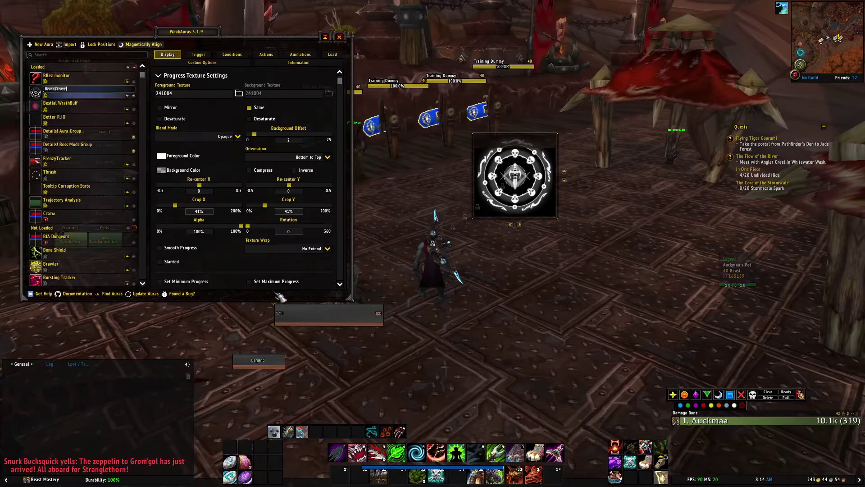
- Tint the rune texture's foreground colour crimson, ff2449
{"action": "left_click", "coordinate": [161, 156]}
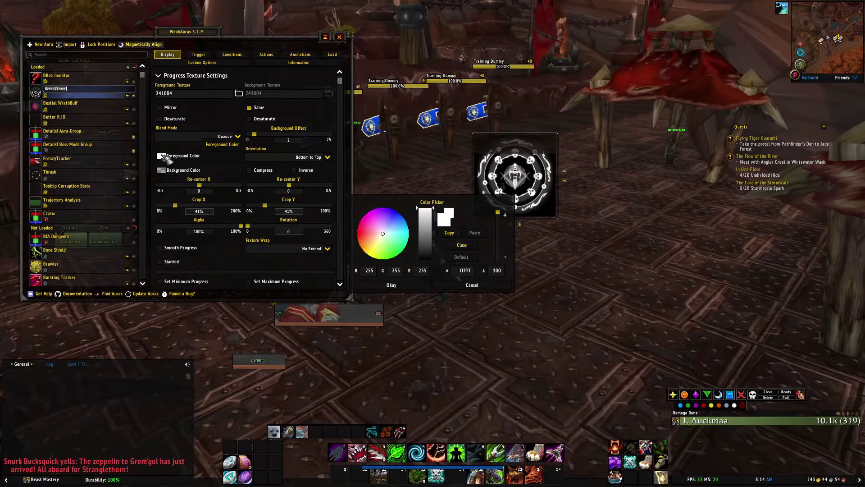
{"action": "left_click", "coordinate": [369, 229]}
{"action": "mouse_move", "coordinate": [369, 234]}
{"action": "left_mouse_down"}
{"action": "mouse_move", "coordinate": [378, 247]}
{"action": "mouse_move", "coordinate": [366, 235]}
{"action": "left_mouse_up"}
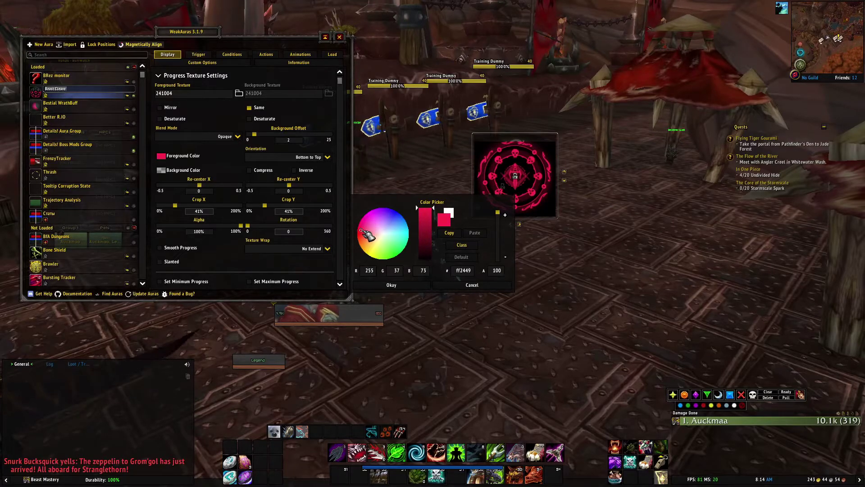
{"action": "left_click", "coordinate": [424, 285]}
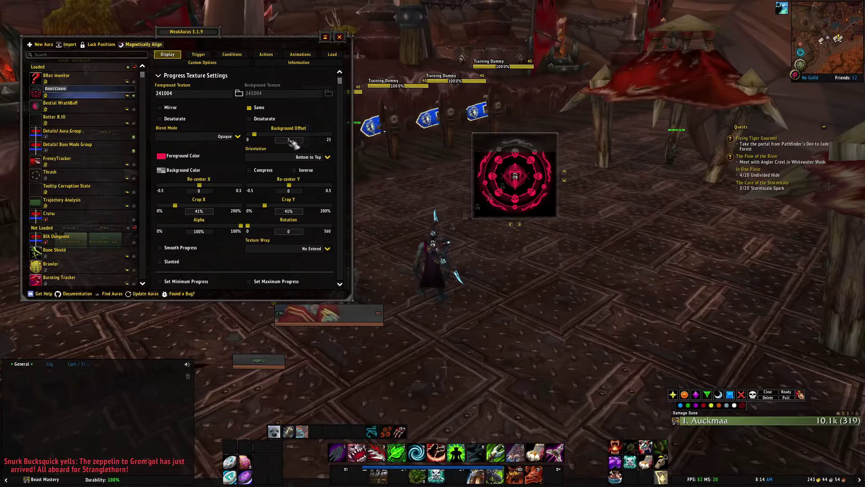
- Make the rune drain anticlockwise, shrink it to sit near offsets 190, 158.33, and close WeakAuras
{"action": "left_click", "coordinate": [327, 157]}
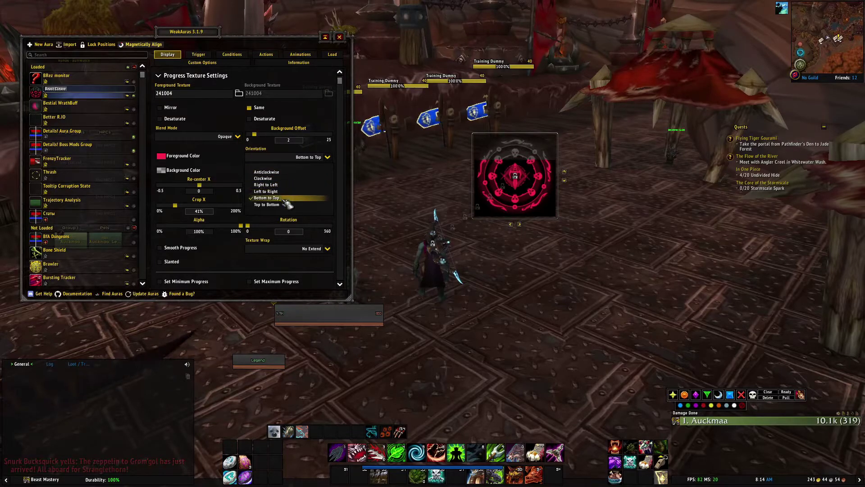
{"action": "left_click", "coordinate": [278, 174]}
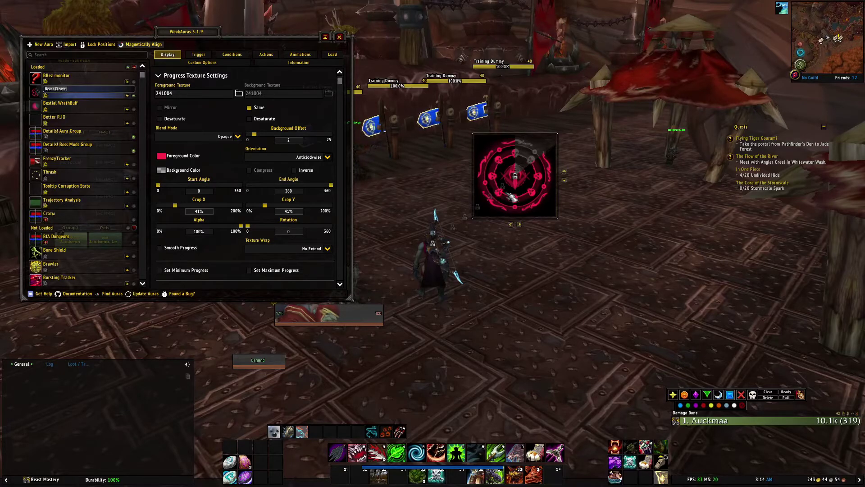
{"action": "left_click_drag", "start_coordinate": [557, 219], "coordinate": [552, 211]}
{"action": "left_click_drag", "start_coordinate": [504, 190], "coordinate": [500, 196]}
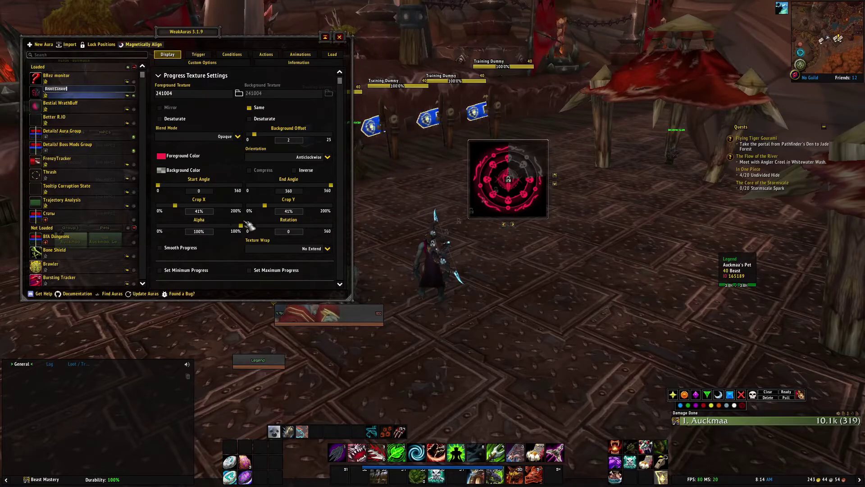
{"action": "key", "text": "Return"}
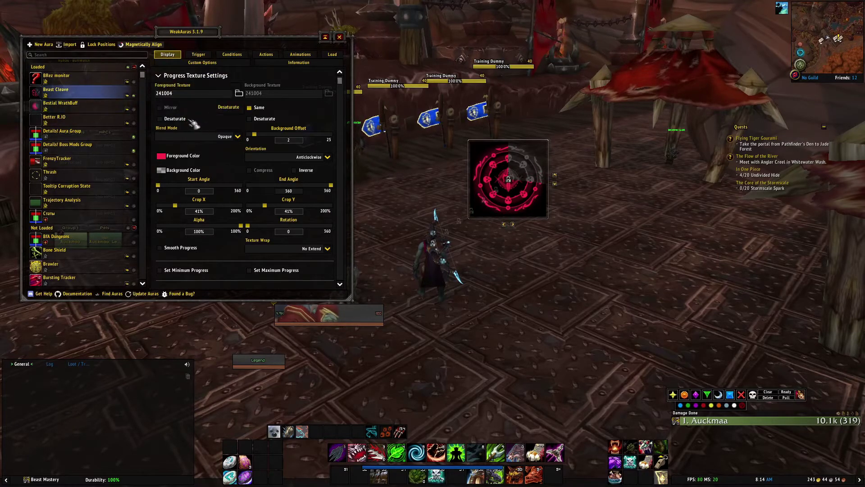
{"action": "left_click", "coordinate": [340, 38]}
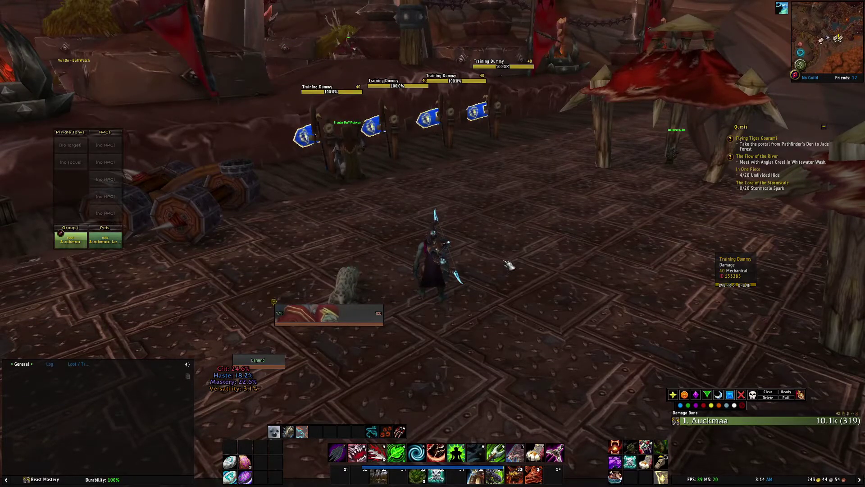
- Target a Training Dummy and open with Barbed Shot, Multi-Shot for Beast Cleave, and Bestial Wrath
{"action": "left_click", "coordinate": [445, 143]}
{"action": "key", "text": "3"}
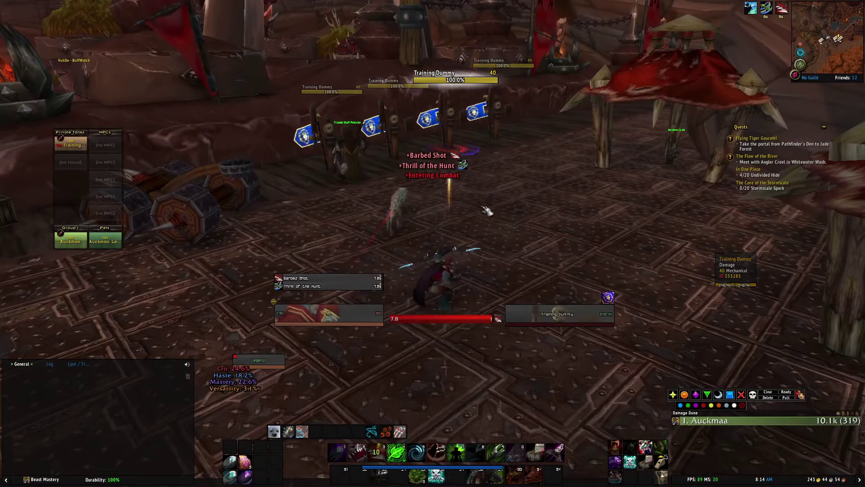
{"action": "key", "text": "6"}
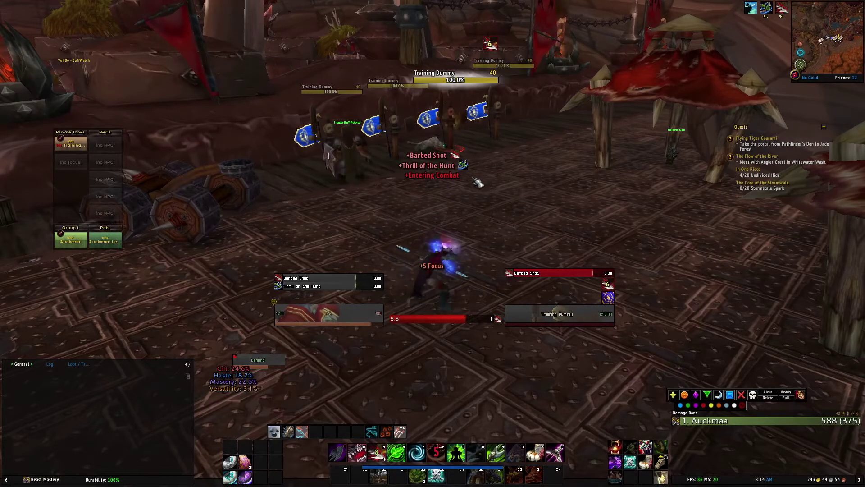
{"action": "key", "text": "9"}
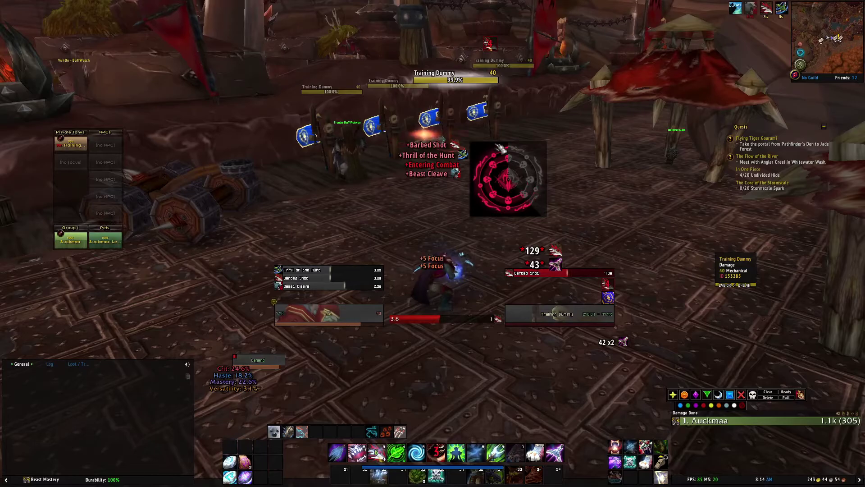
{"action": "key", "text": "6"}
{"action": "key", "text": "3"}
{"action": "key", "text": "2"}
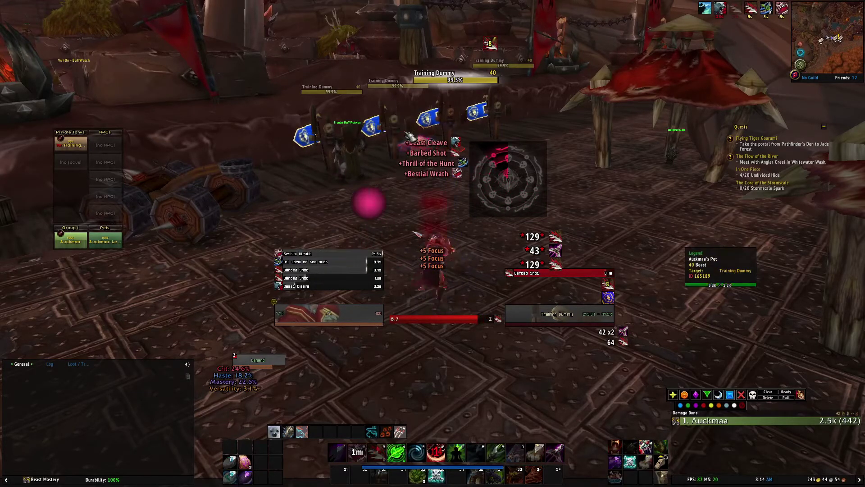
- Refresh Beast Cleave twice between Barbed Shots so the red rune restarts its anticlockwise drain
{"action": "key", "text": "9"}
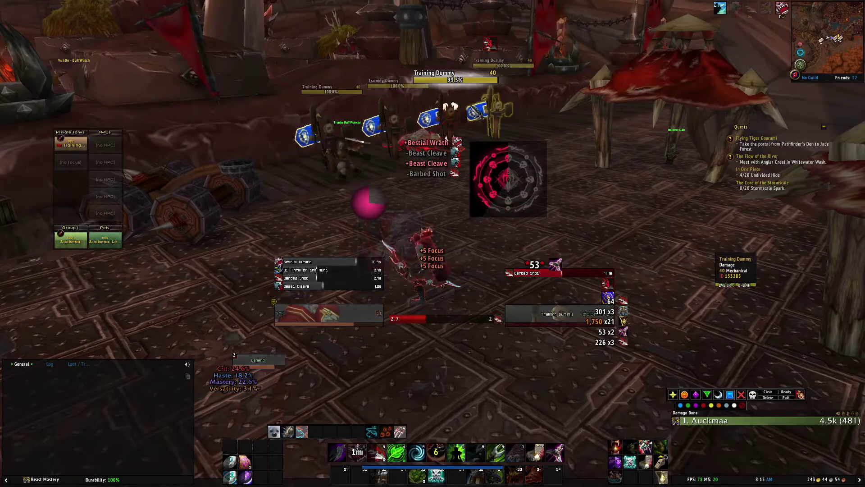
{"action": "key", "text": "6"}
{"action": "key", "text": "3"}
{"action": "key", "text": "9"}
{"action": "key", "text": "6"}
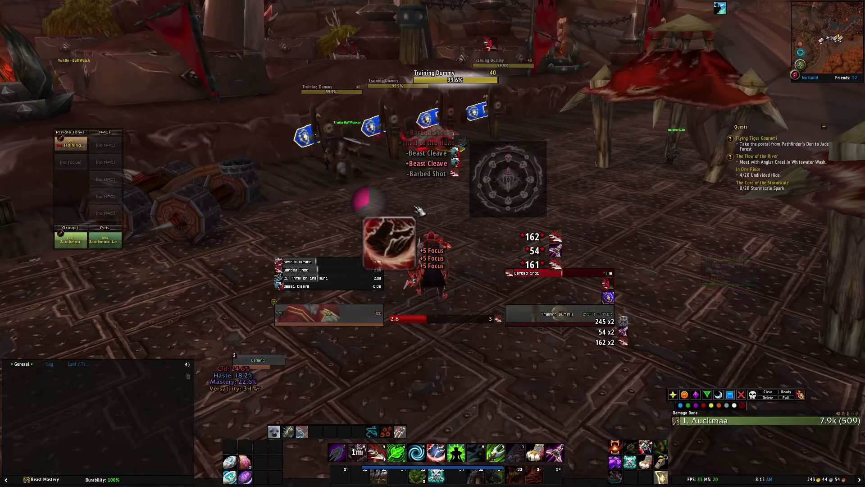
- Clear the target and turn around while attacking again, letting the rune drain and disappear
{"action": "key", "text": "Escape"}
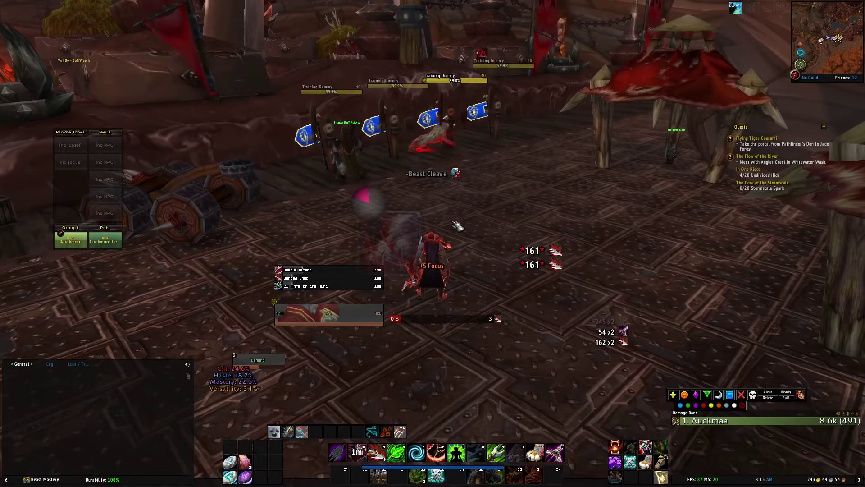
{"action": "key", "text": "a"}
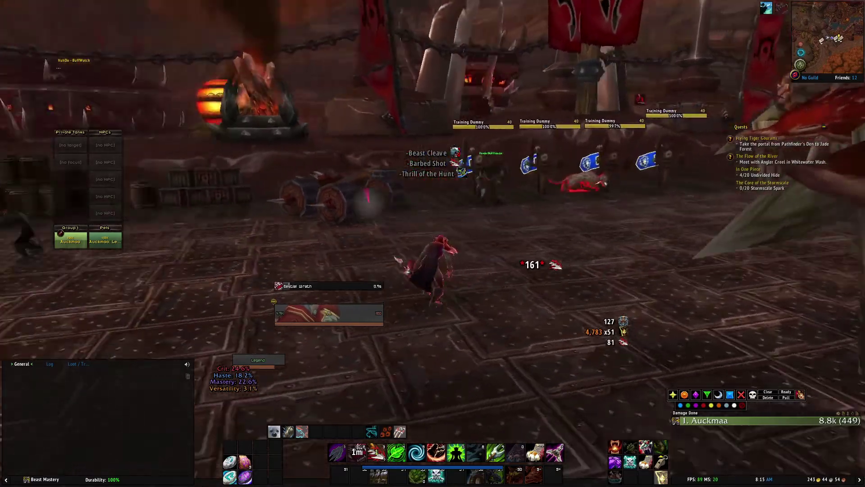
{"action": "key", "text": "d"}
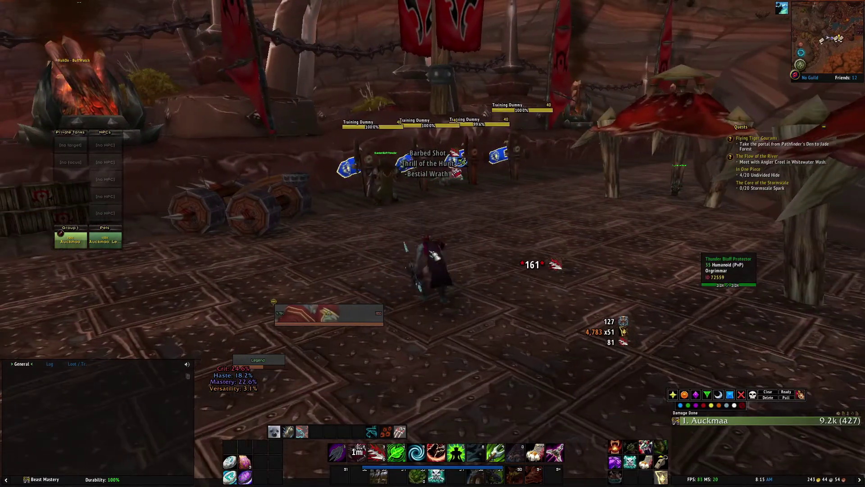
{"action": "key", "text": "a"}
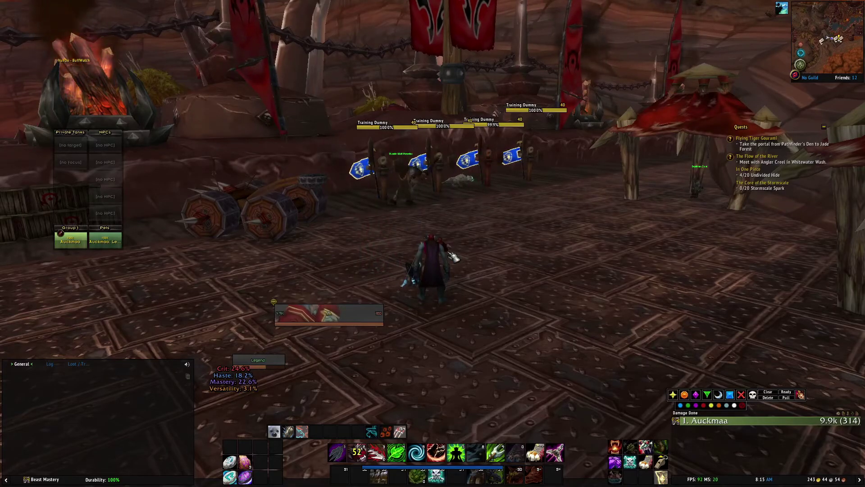
{"action": "key", "text": "3"}
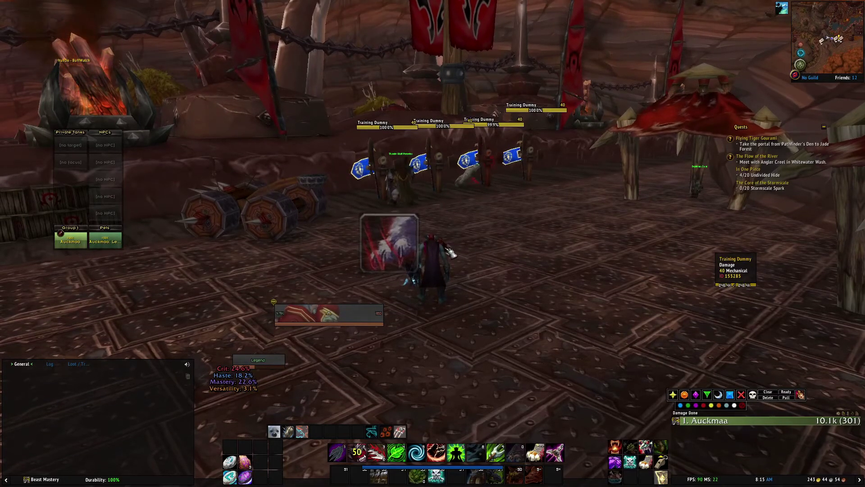
{"action": "key", "text": "d"}
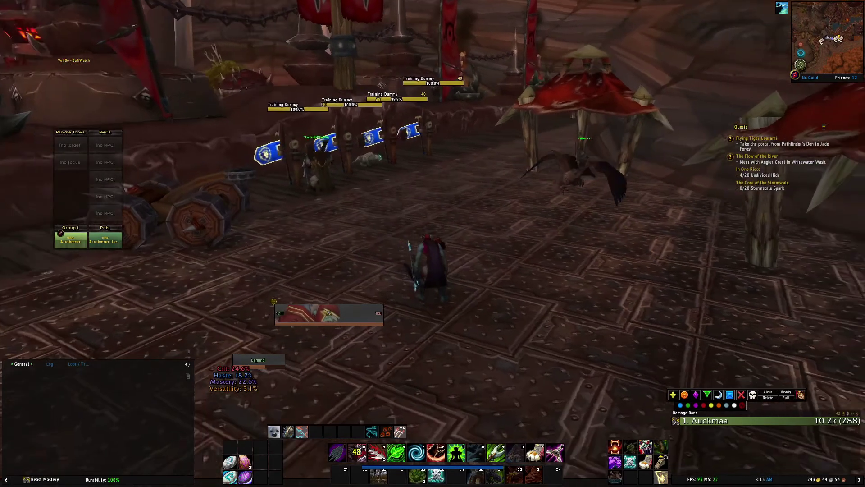